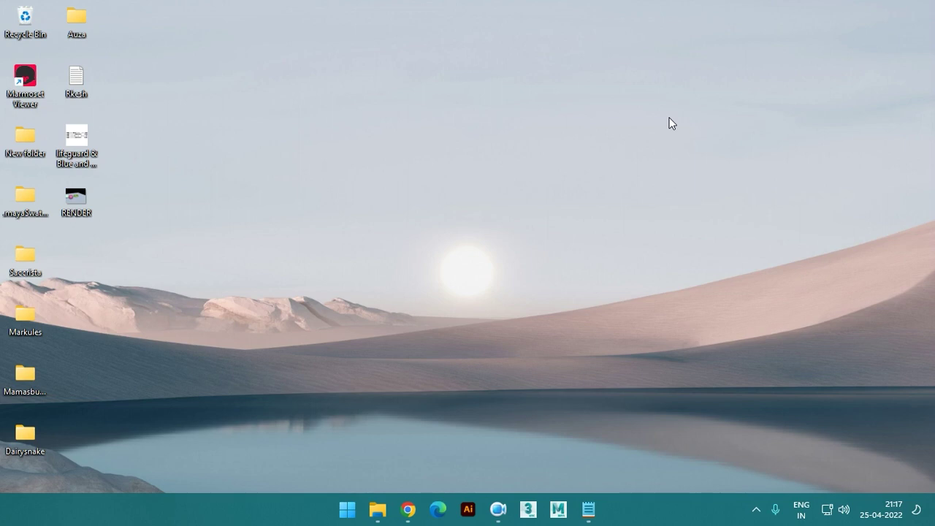
Launch Adobe InDesign 2021 and open the home screen's search page briefly before exiting back to Home.
click(350, 508)
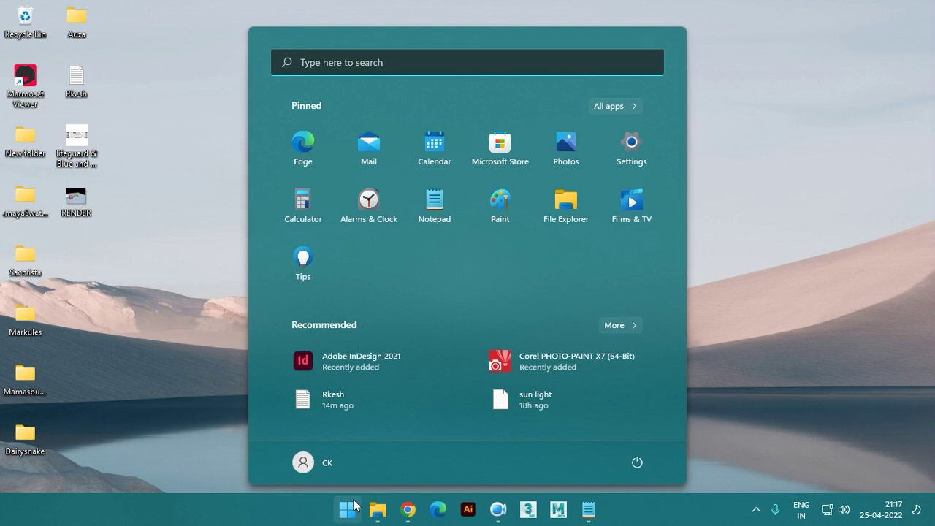
click(353, 365)
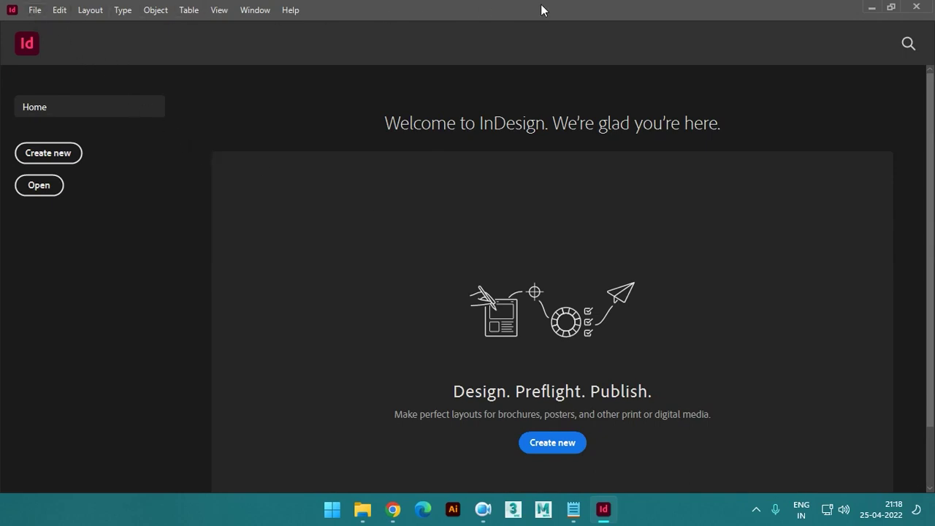
click(908, 45)
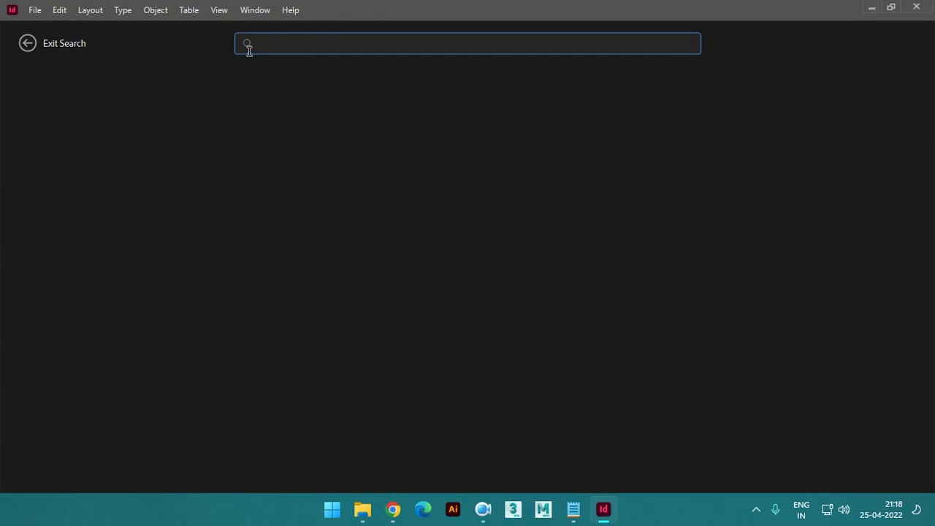
click(51, 43)
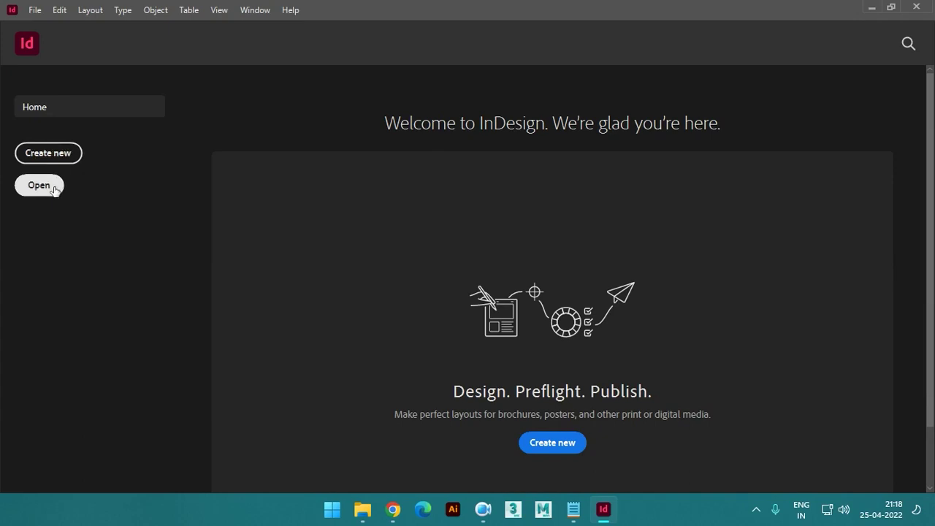
Try twice to create a new document from the home screen, closing the blank dialog each time.
click(50, 156)
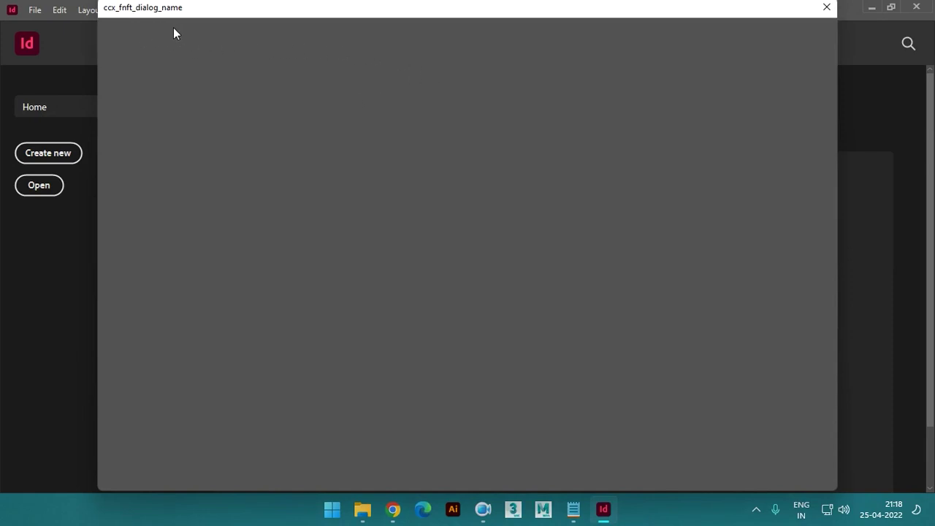
drag(751, 8, 741, 67)
drag(229, 69, 457, 38)
drag(789, 38, 730, 36)
click(758, 29)
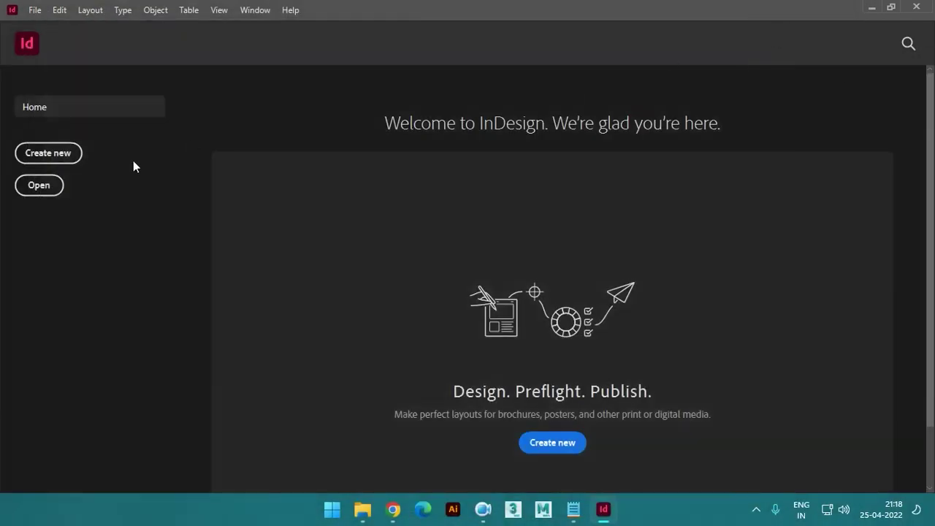
click(48, 154)
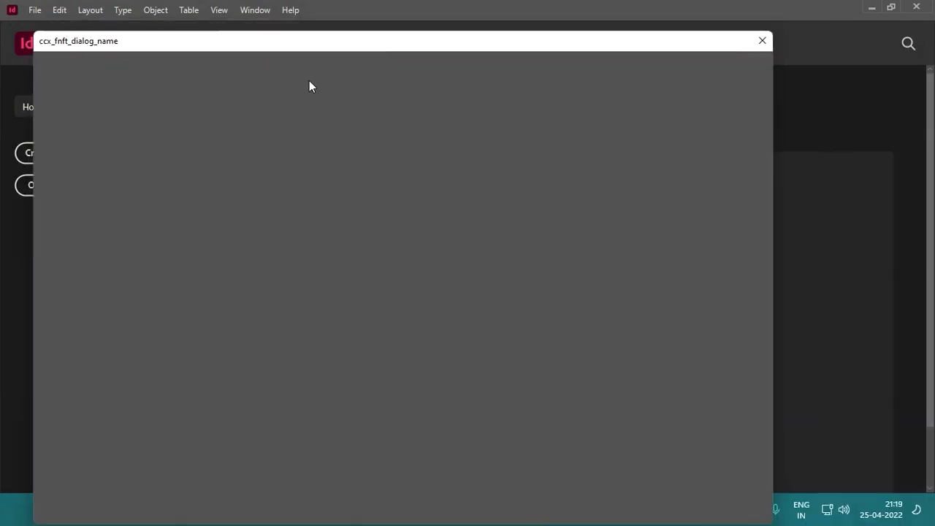
click(788, 32)
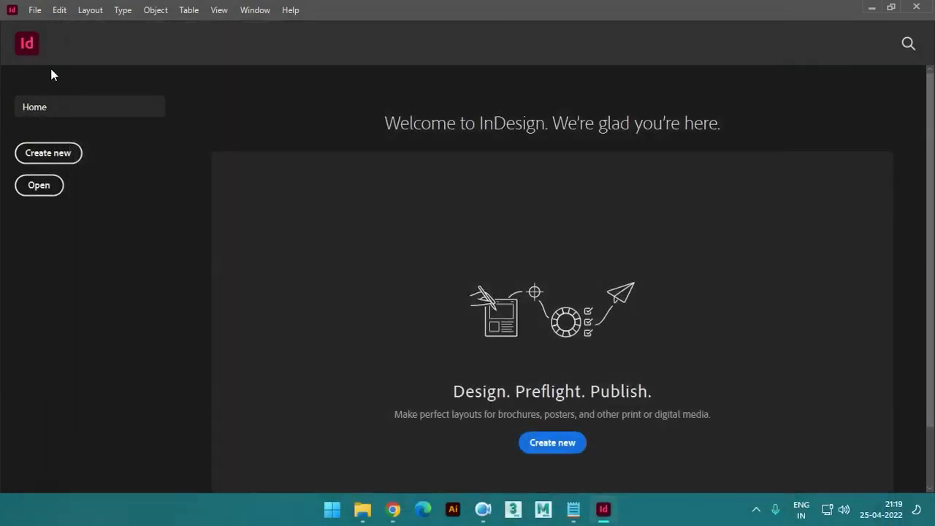
Try to create a new document with the New Document command, checking the system's quick settings before closing the blank dialog.
click(35, 13)
mouse_move(120, 15)
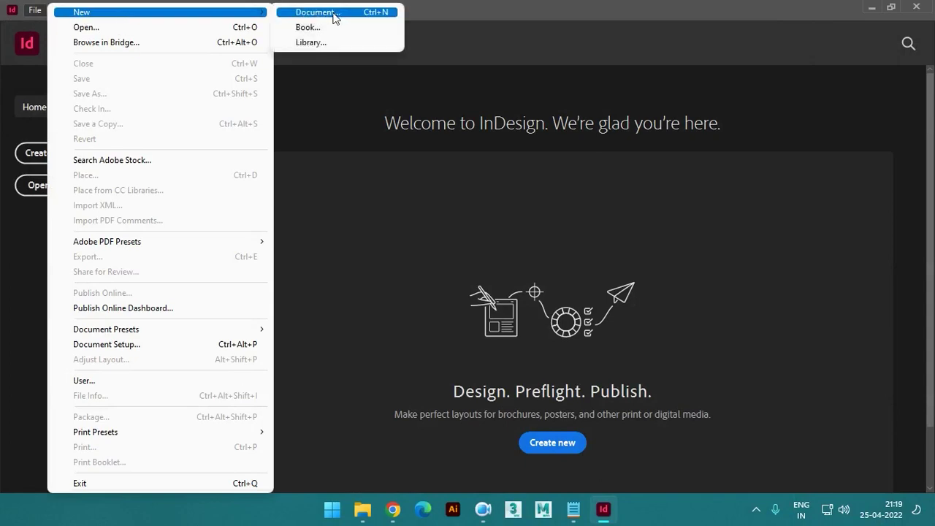
click(335, 16)
drag(176, 31, 224, 32)
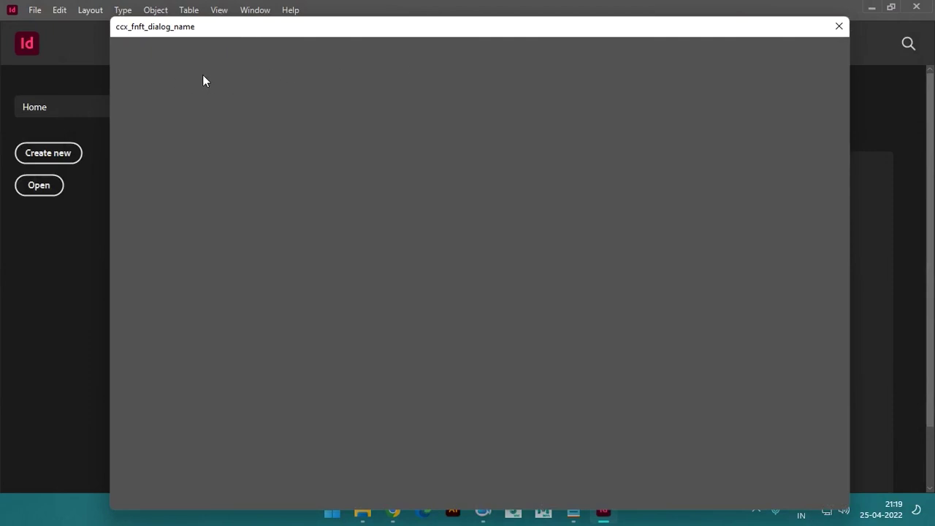
drag(639, 33, 592, 30)
mouse_move(829, 510)
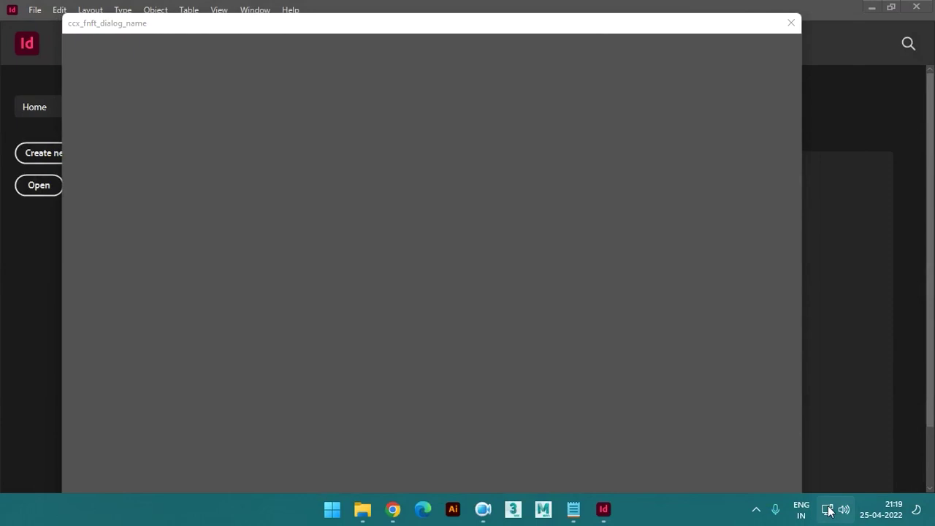
click(828, 511)
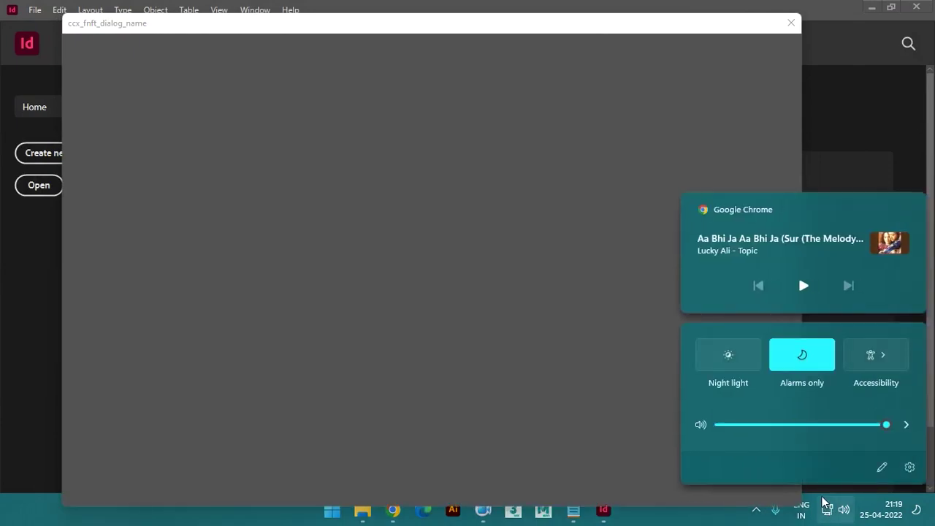
click(555, 271)
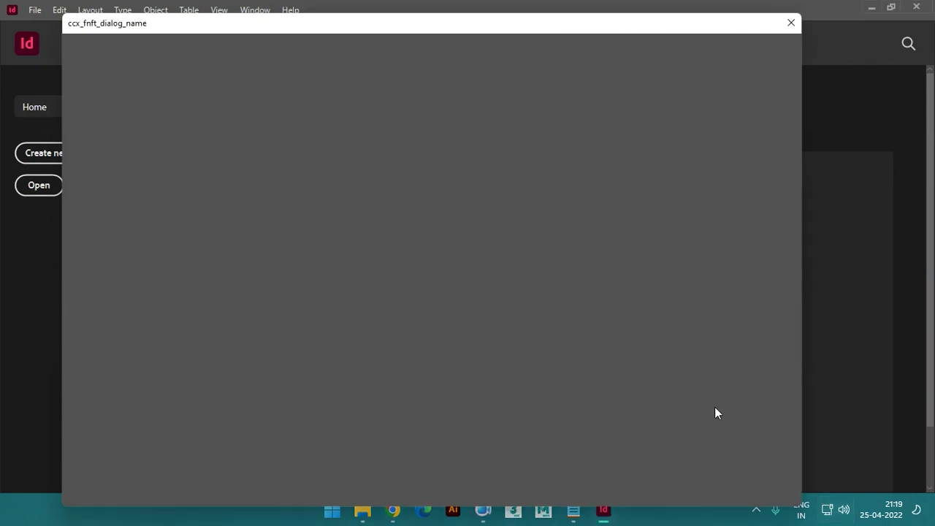
click(791, 25)
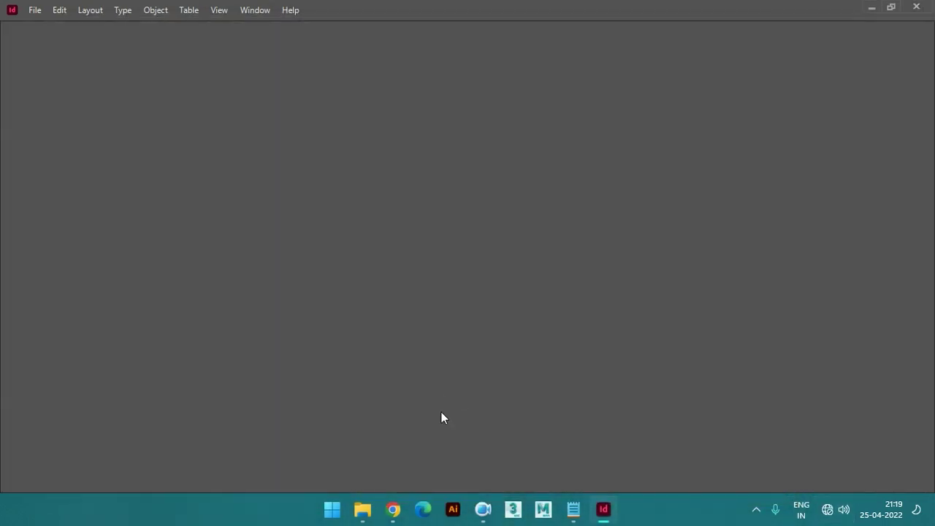
Close the Settings window and try to repair Adobe Creative Cloud, quitting the repair dialog.
right_click(661, 512)
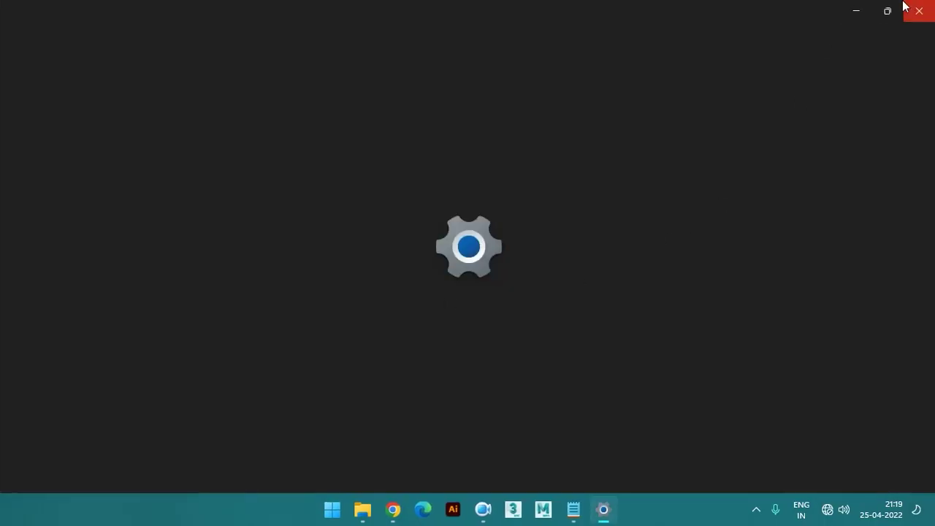
click(910, 7)
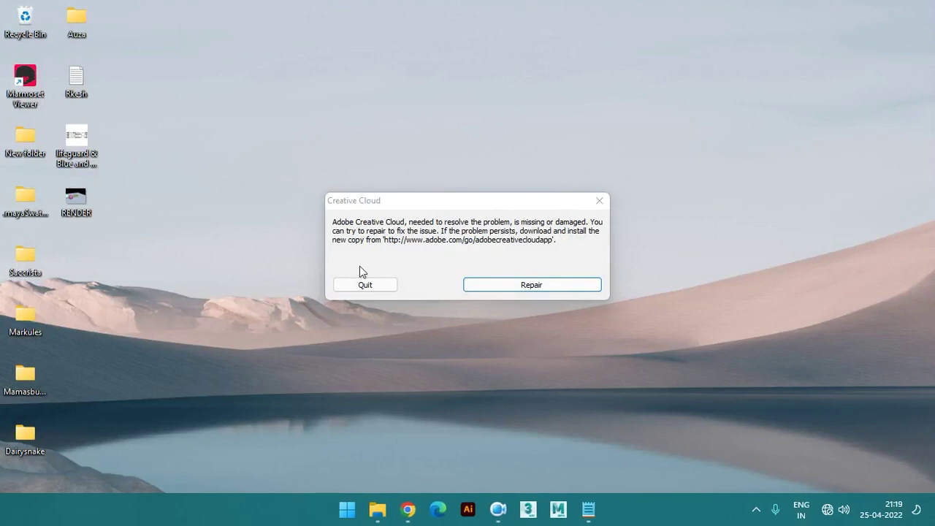
drag(398, 205, 360, 200)
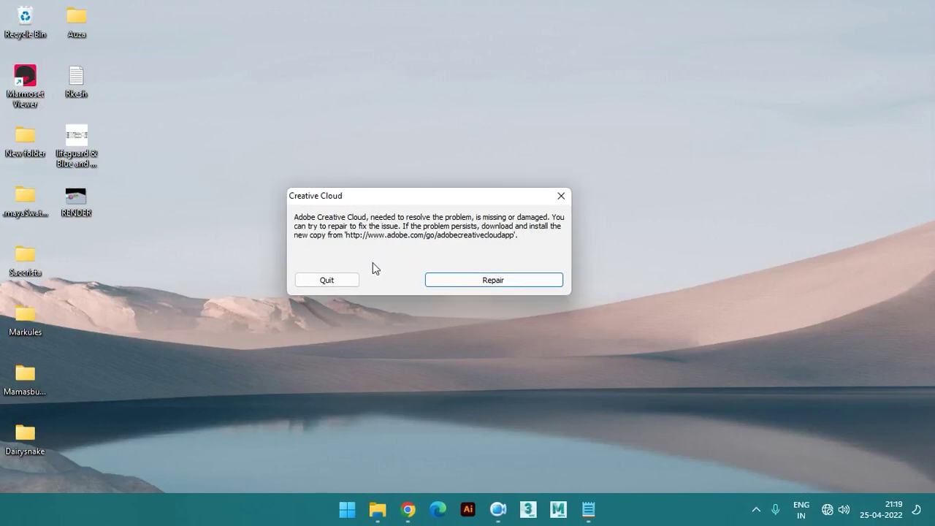
click(491, 282)
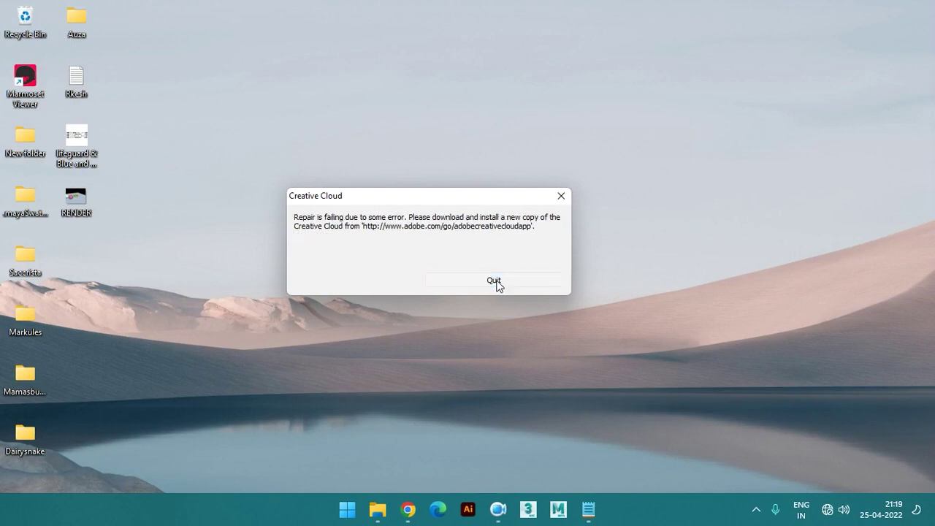
click(494, 282)
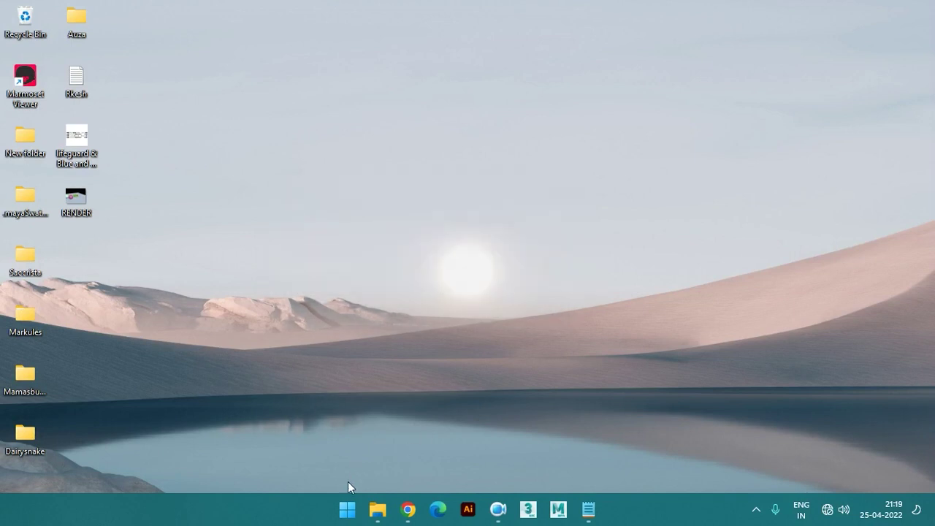
Relaunch InDesign and try again to create a new document from the home screen, closing the blank dialog.
key(super)
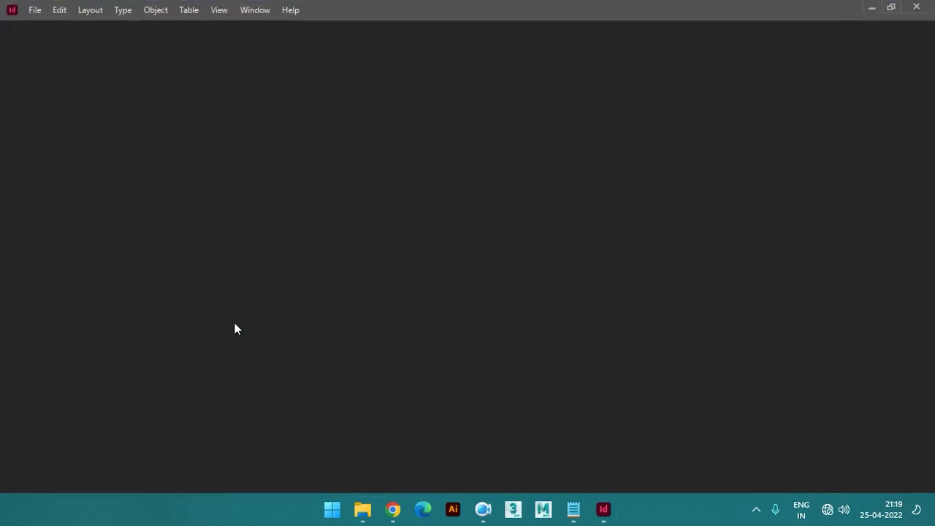
scroll(489, 372, down, 1)
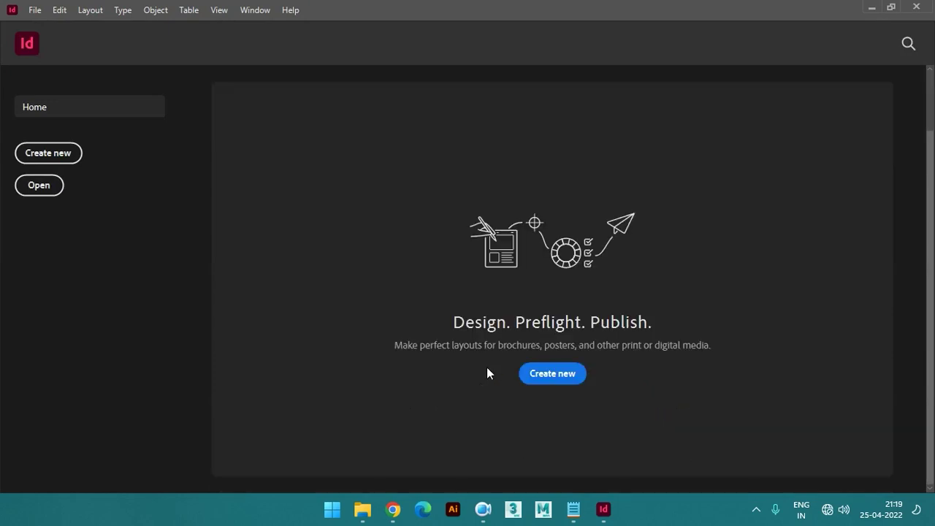
scroll(512, 349, up, 1)
click(553, 443)
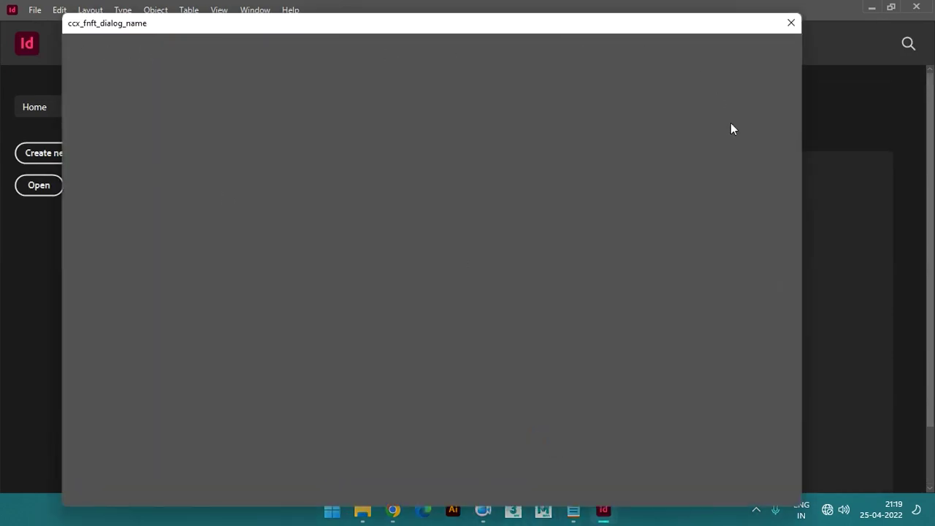
drag(213, 27, 239, 57)
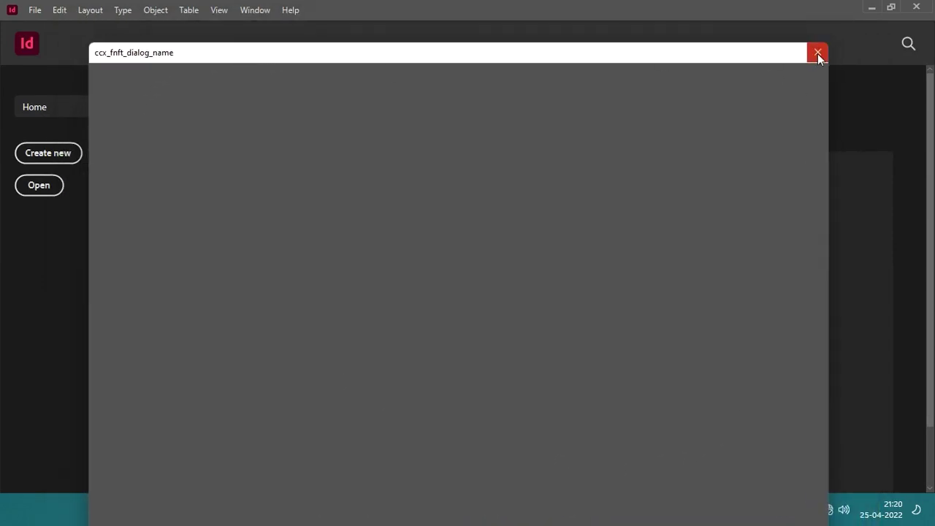
click(817, 53)
click(35, 11)
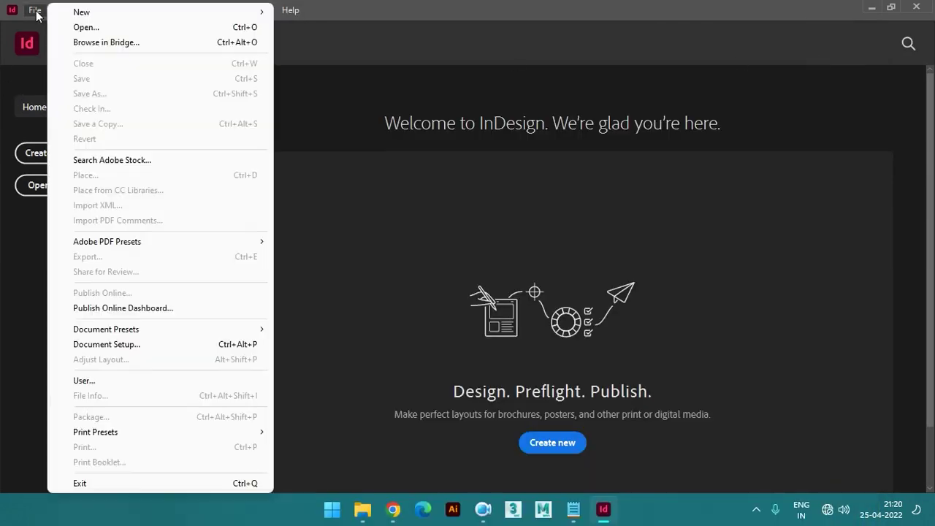
click(93, 28)
scroll(328, 218, down, 2)
click(571, 413)
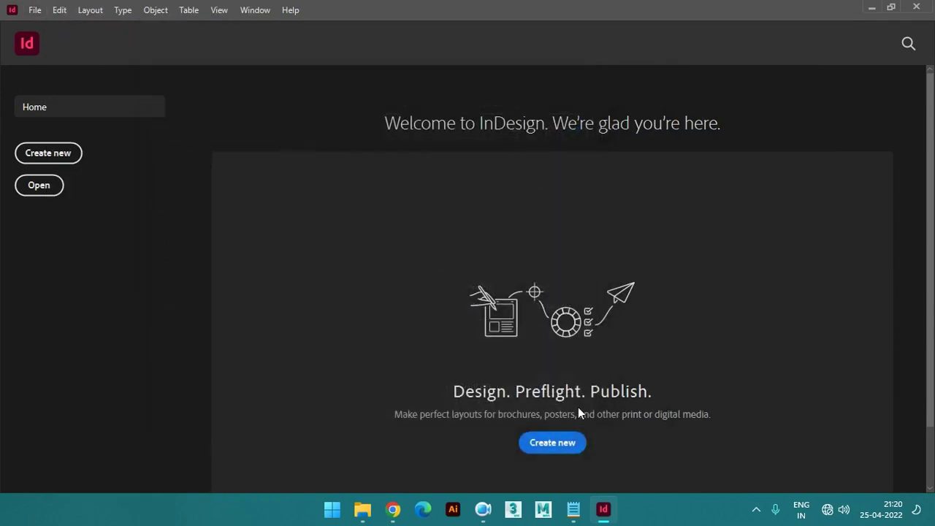
Create a new book saved as Book 1 in the Documents folder and close its floating panel in the workspace.
click(40, 13)
mouse_move(104, 13)
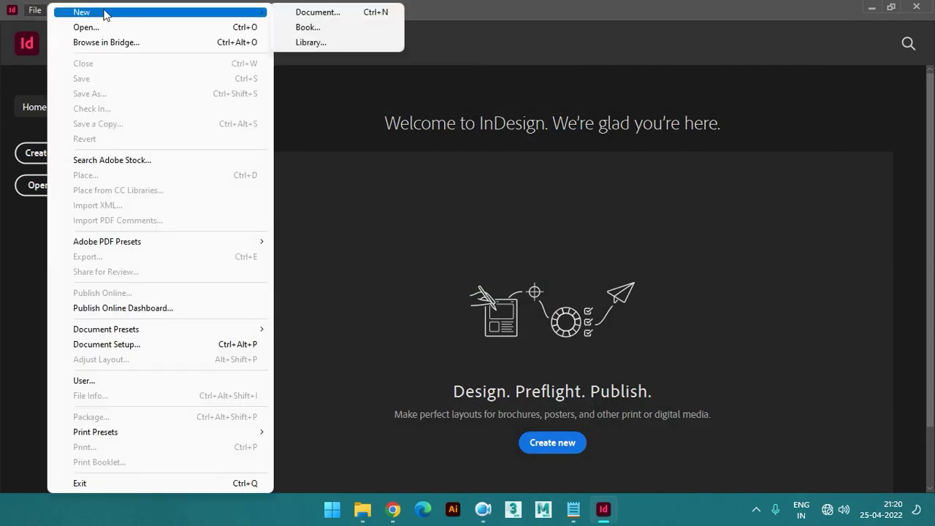
click(329, 27)
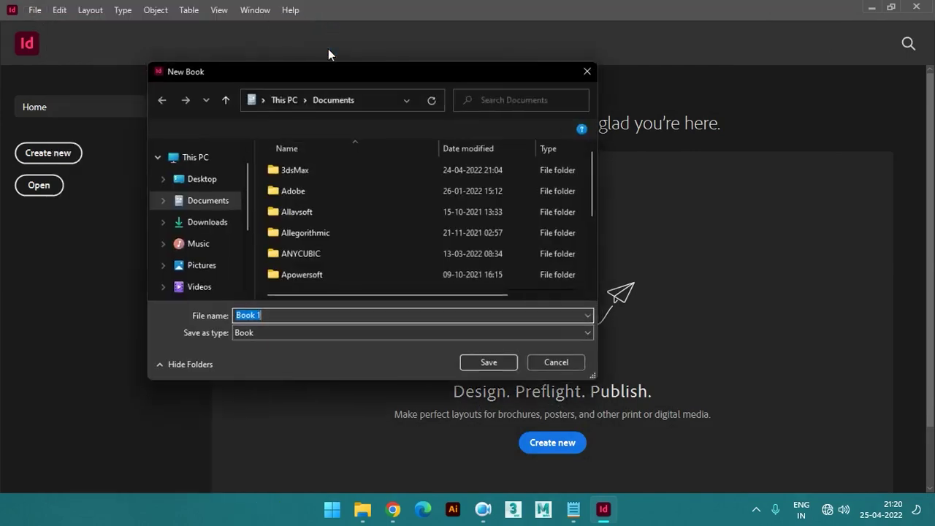
scroll(310, 214, down, 5)
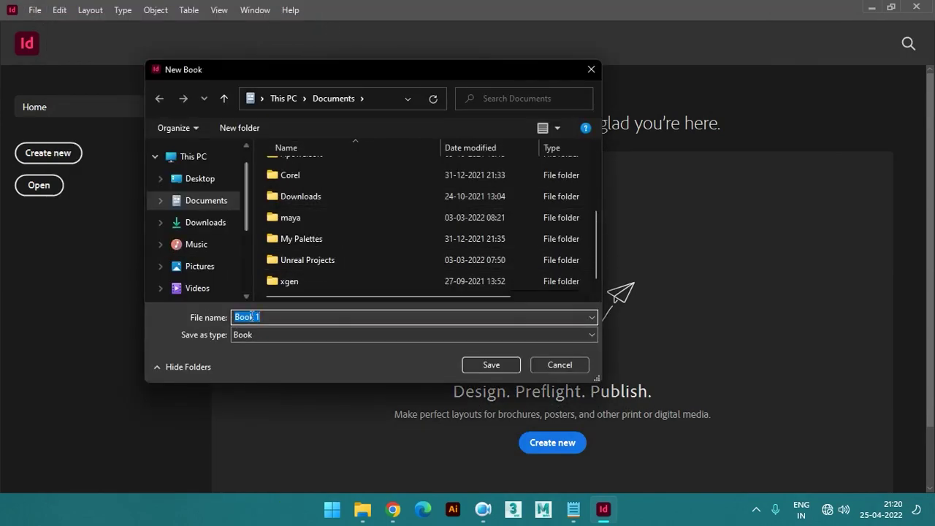
click(489, 365)
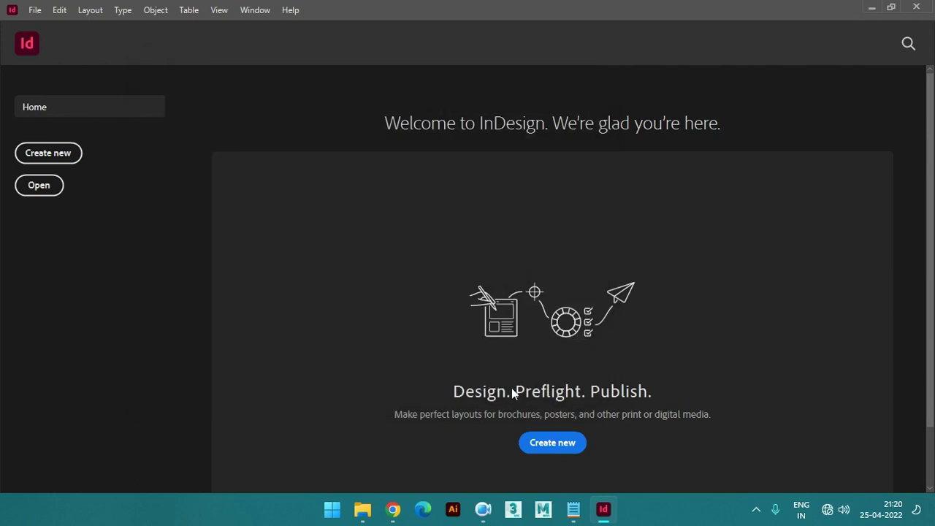
click(546, 442)
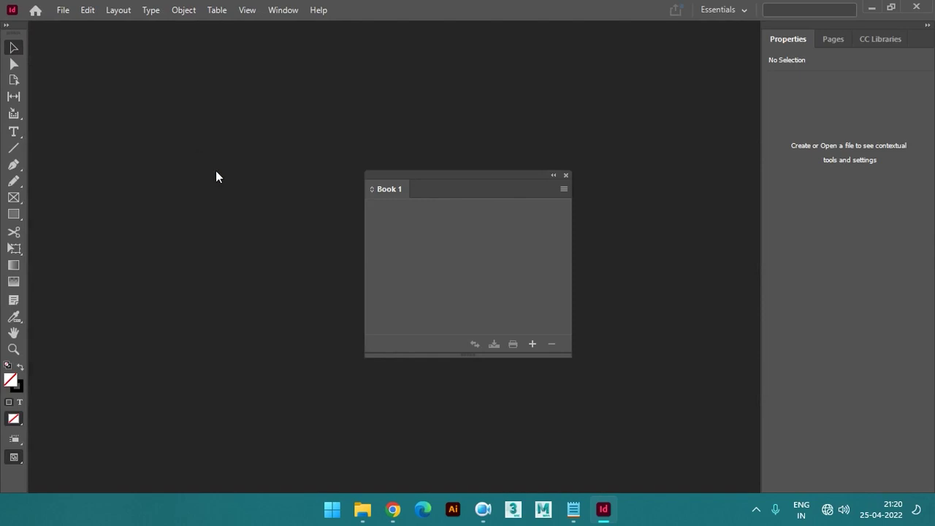
drag(448, 193, 354, 158)
click(470, 148)
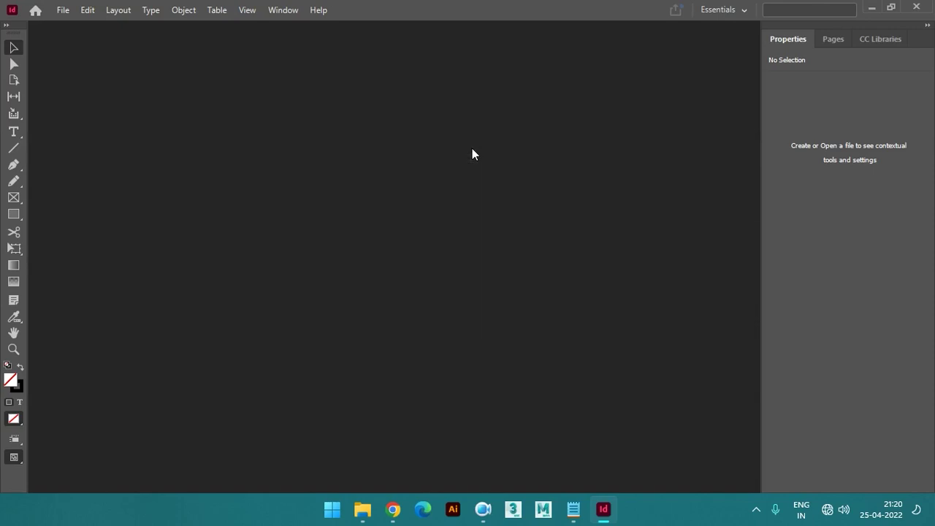
Try to create a new document from within the Essentials workspace, closing the blank dialog.
click(62, 11)
mouse_move(234, 11)
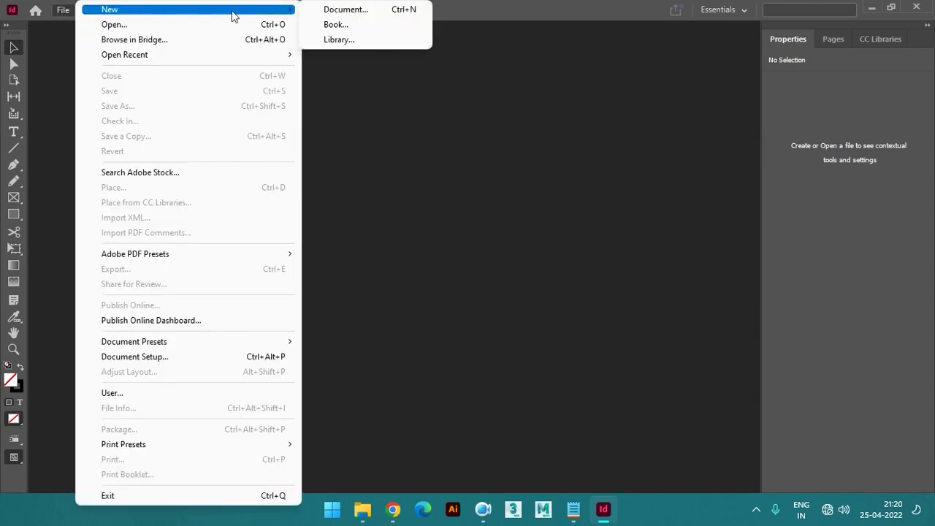
click(327, 13)
drag(286, 51, 283, 86)
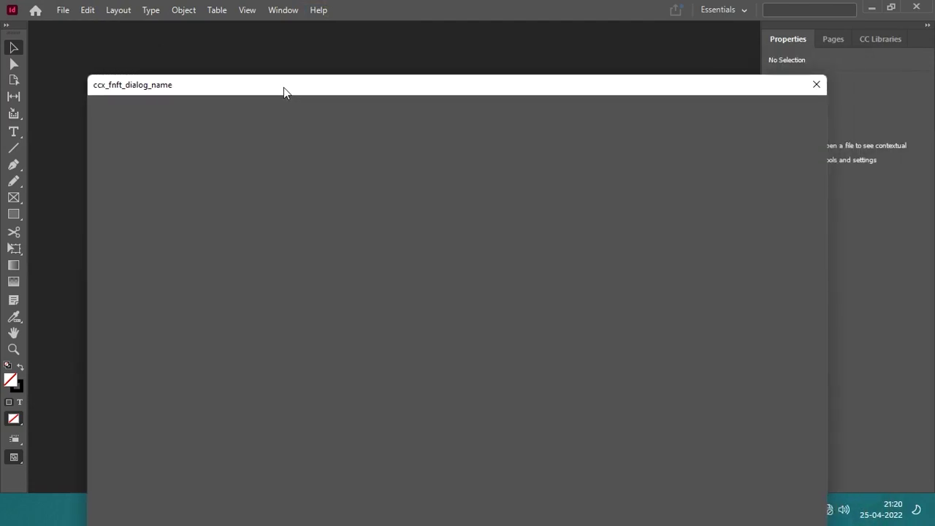
click(815, 84)
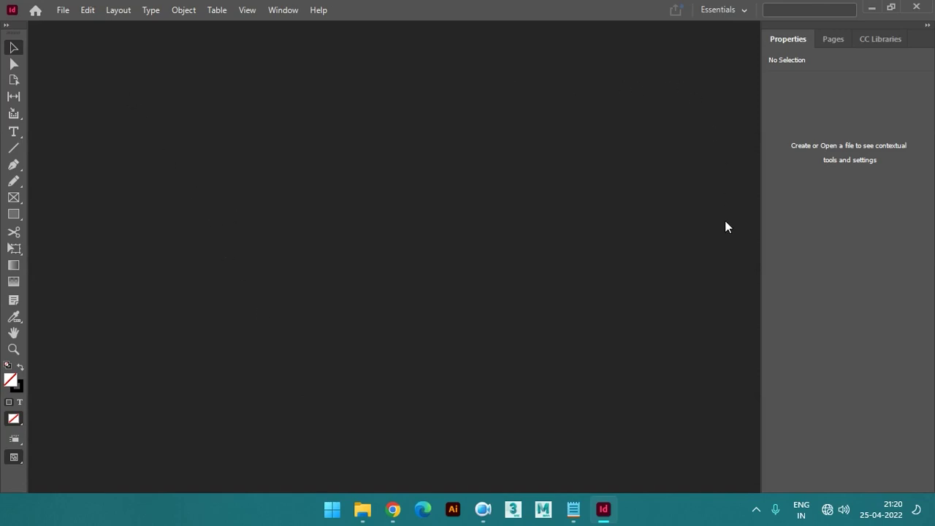
Expand the toolbox to a two-column layout.
click(7, 28)
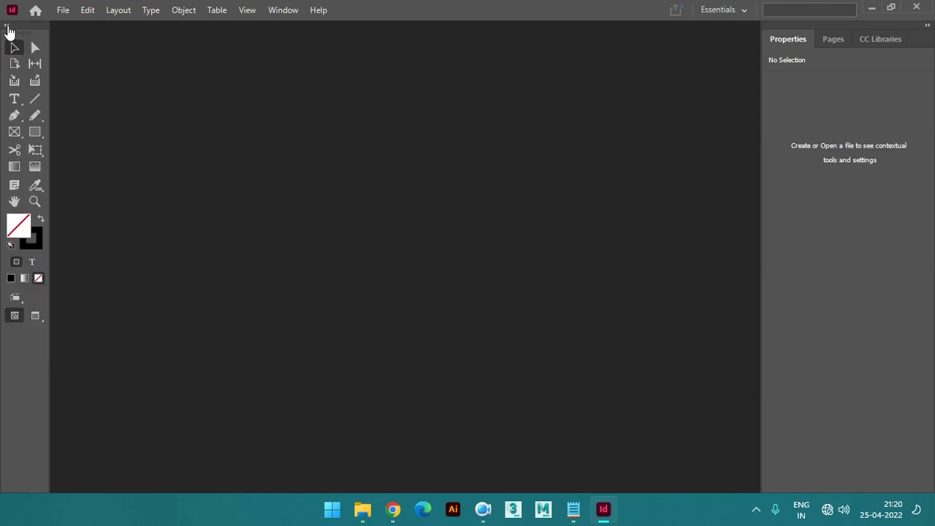
Try to create a new library, declining CC Libraries with its prompt set not to show again, and cancel saving the library file.
click(64, 10)
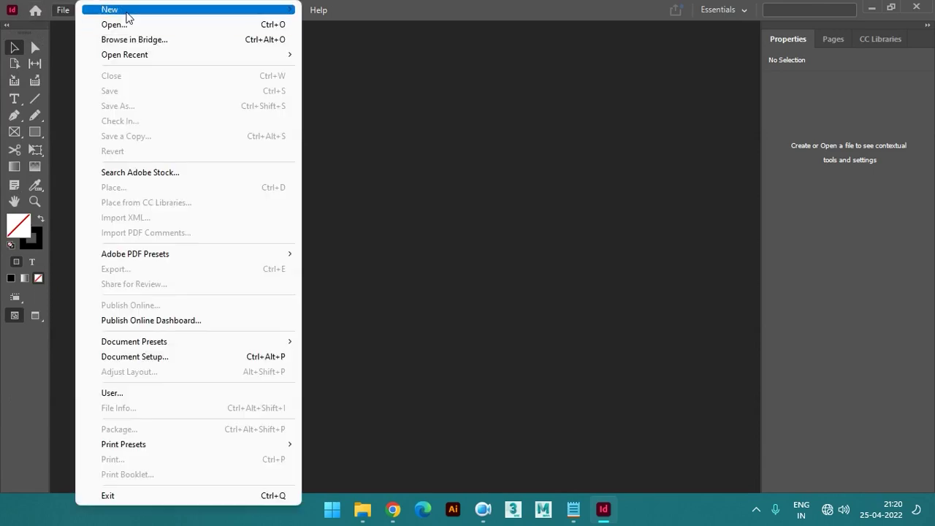
mouse_move(127, 17)
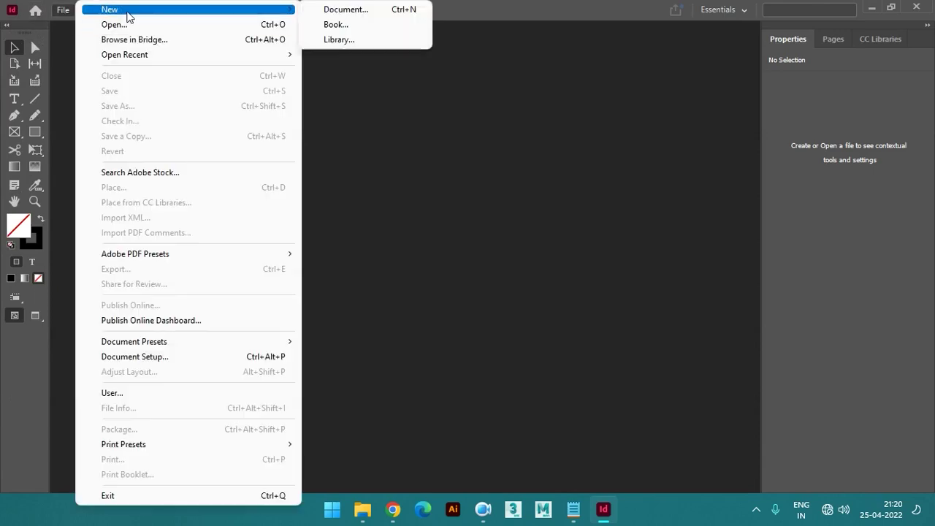
click(350, 40)
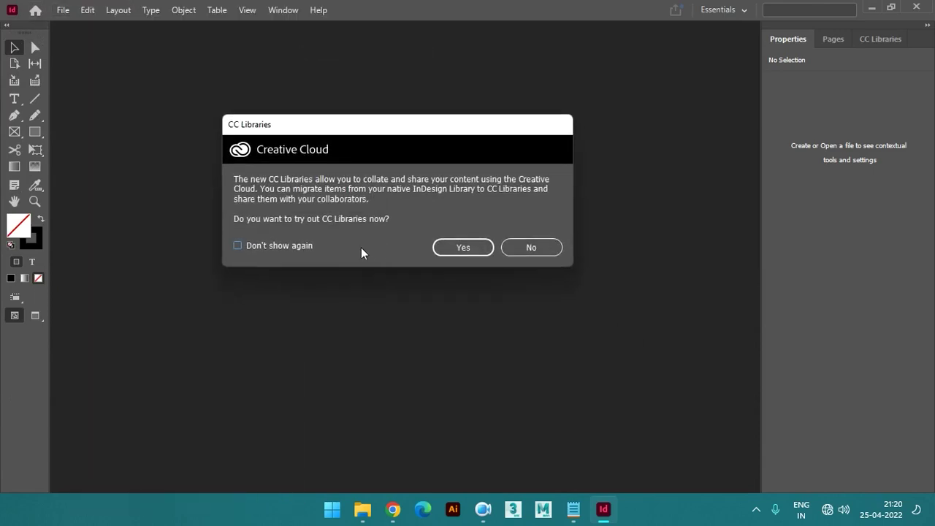
click(298, 246)
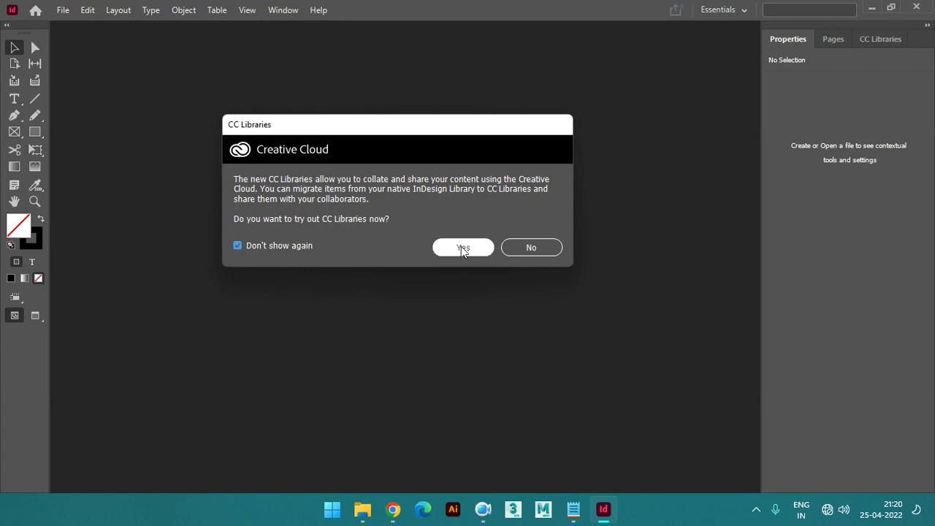
click(531, 248)
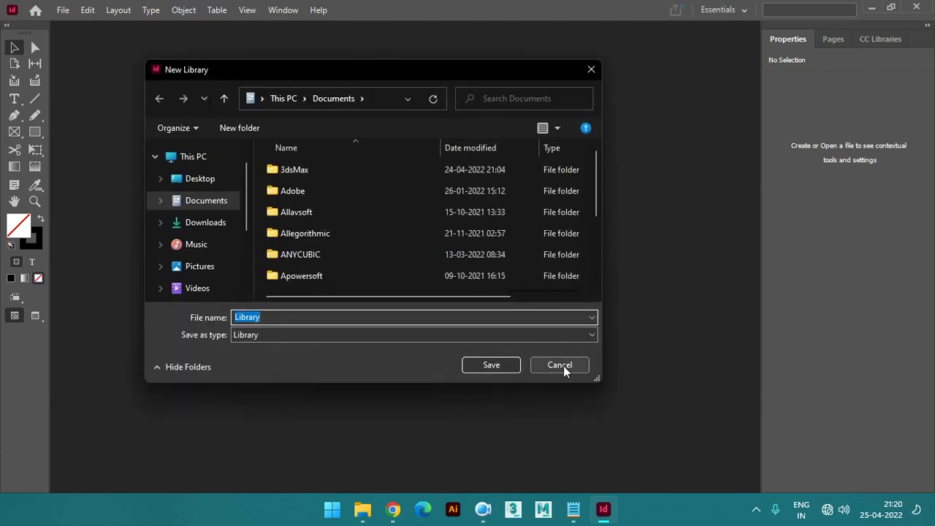
click(562, 368)
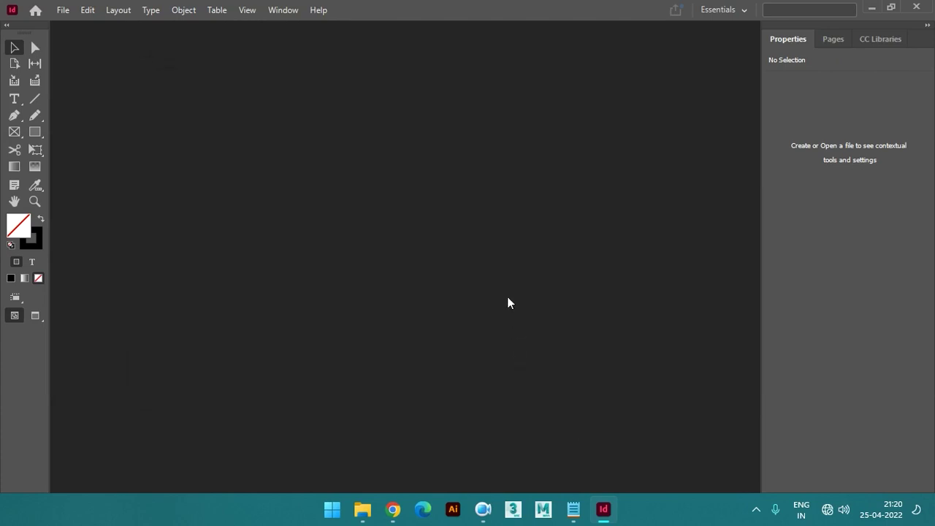
Show the Pages panel and look through the toolbox's view options for frame edges, rulers and guides without changing them.
click(832, 46)
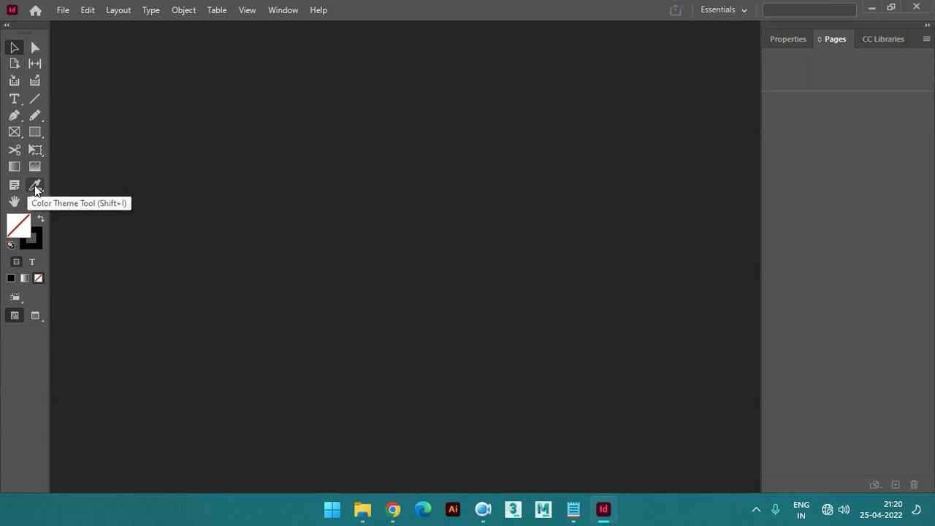
click(16, 298)
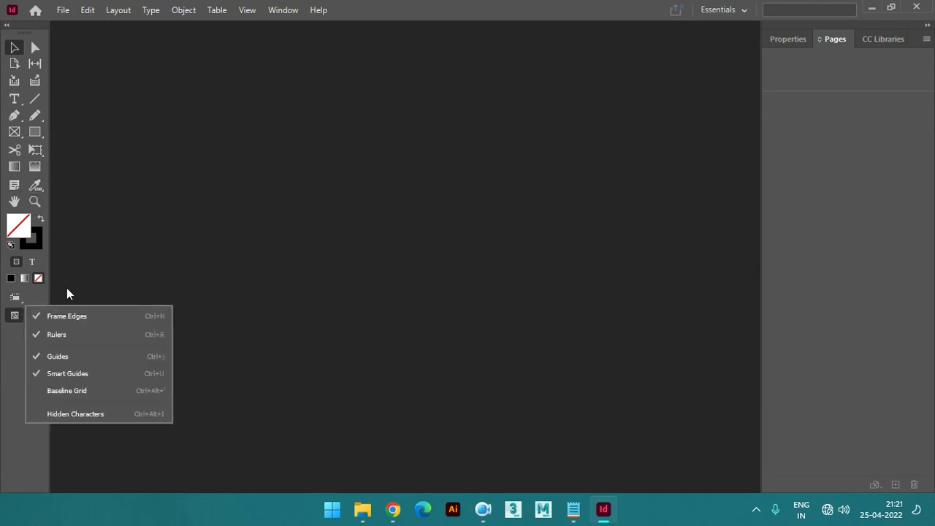
click(67, 308)
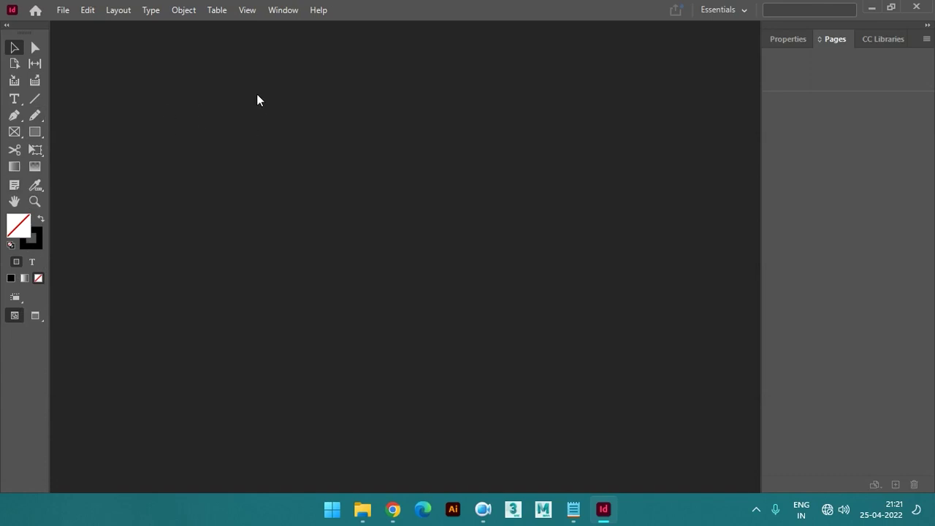
Switch the workspace from Essentials to Advanced.
click(720, 11)
click(734, 29)
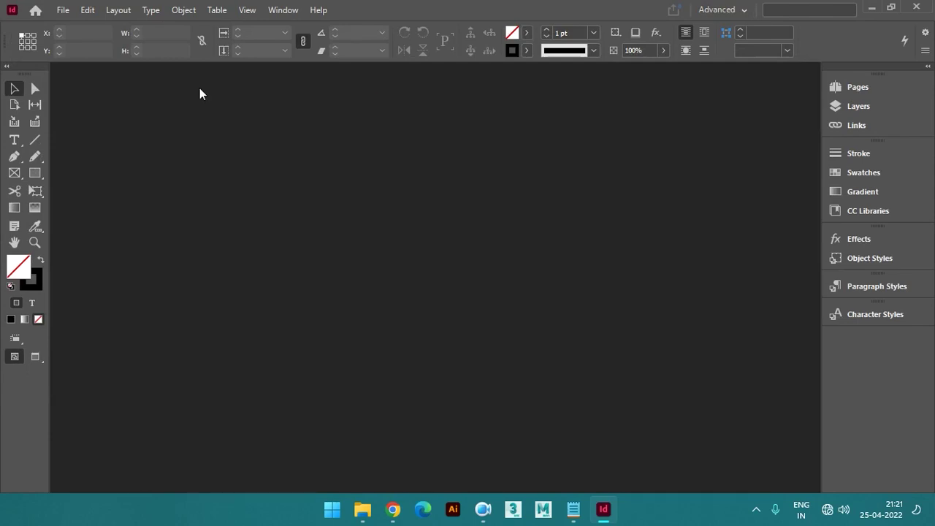
Try to create a new document from within the Advanced workspace, moving the blank dialog around and closing it.
click(63, 10)
mouse_move(129, 14)
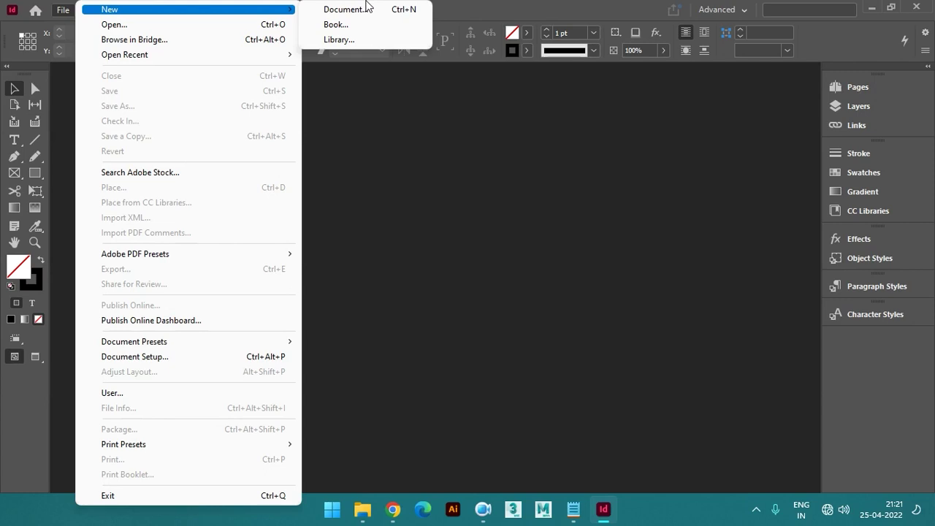
click(371, 10)
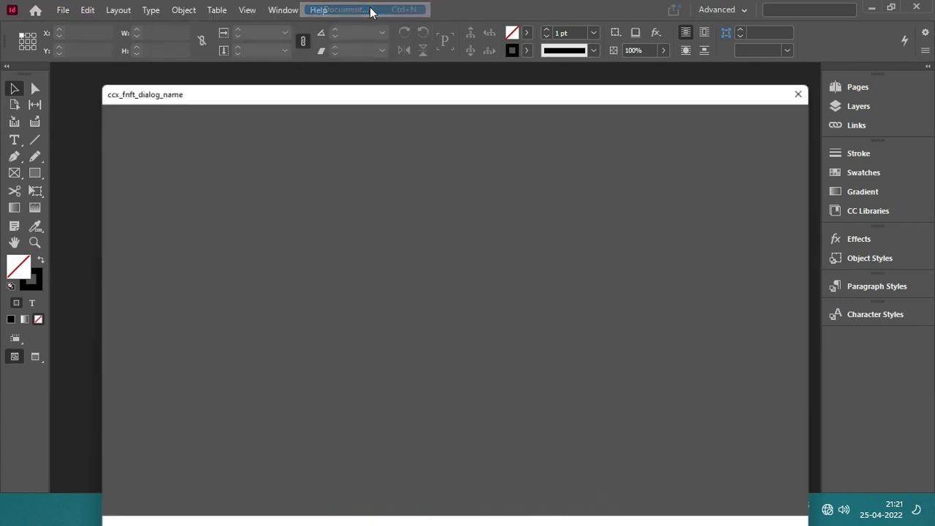
drag(284, 83, 261, 50)
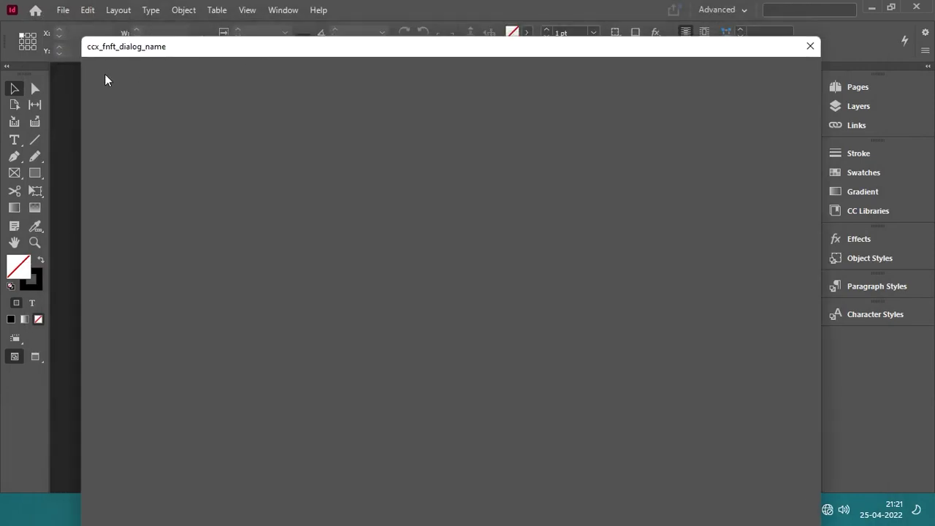
drag(638, 55, 645, 227)
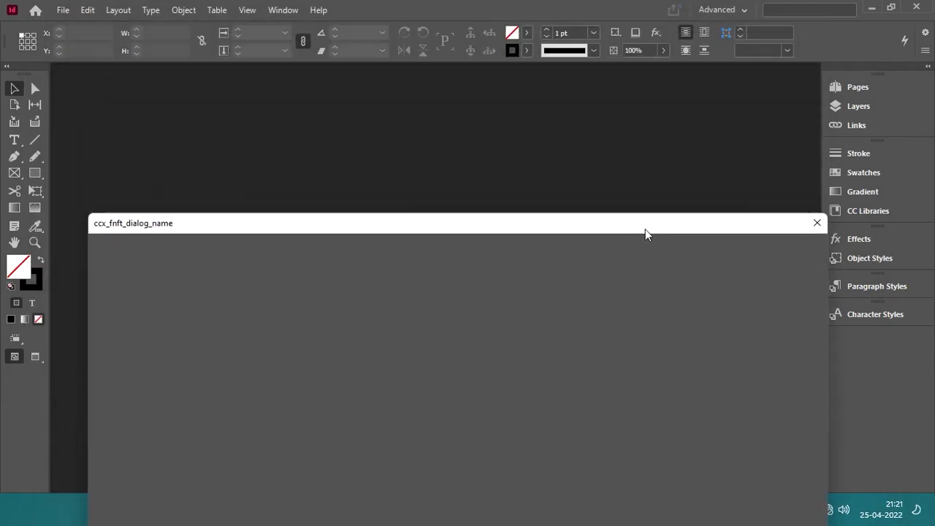
drag(478, 228, 463, 63)
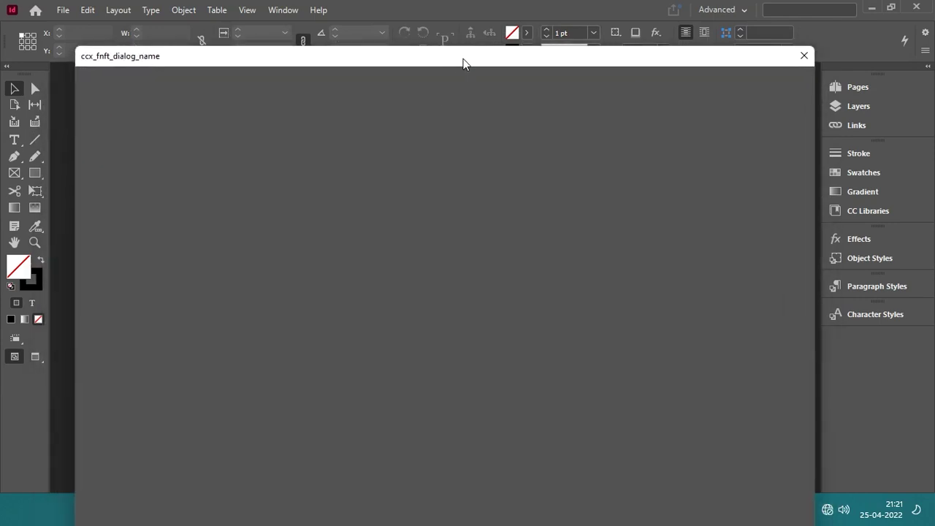
drag(361, 61, 368, 61)
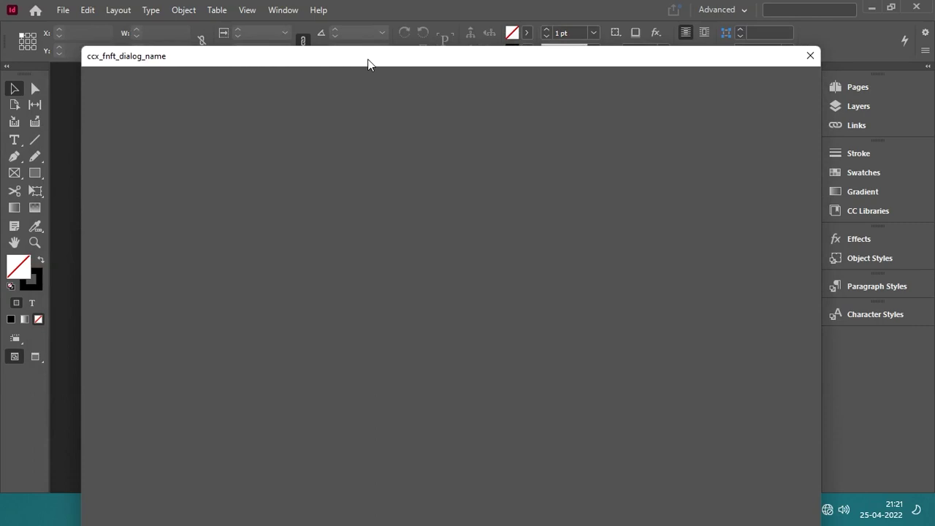
drag(368, 63, 364, 41)
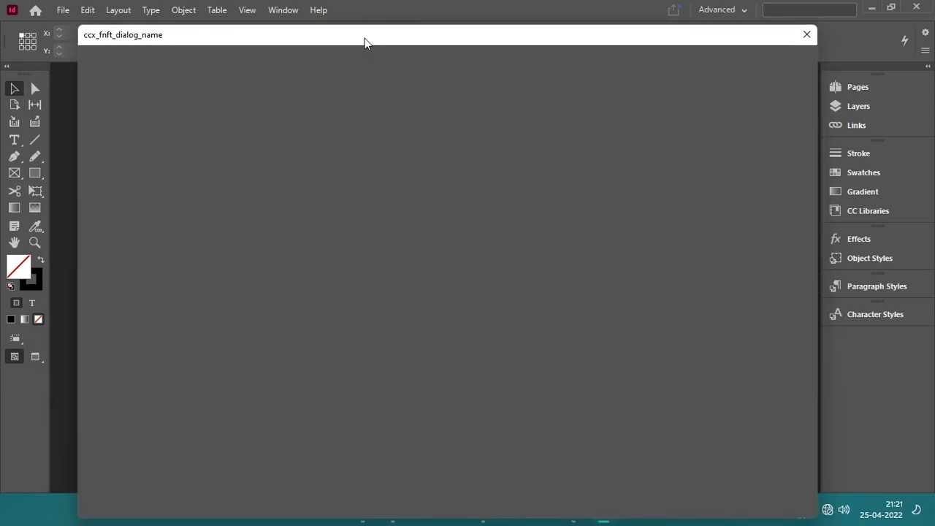
click(806, 34)
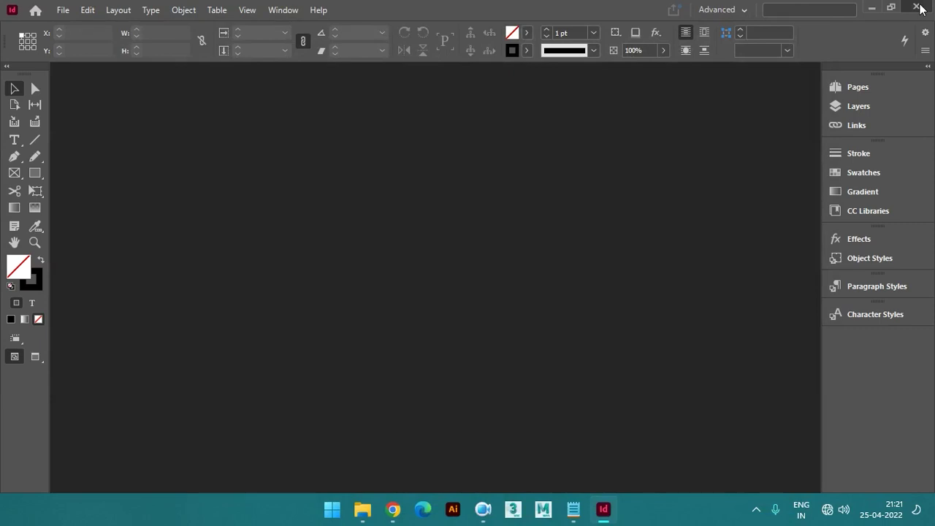